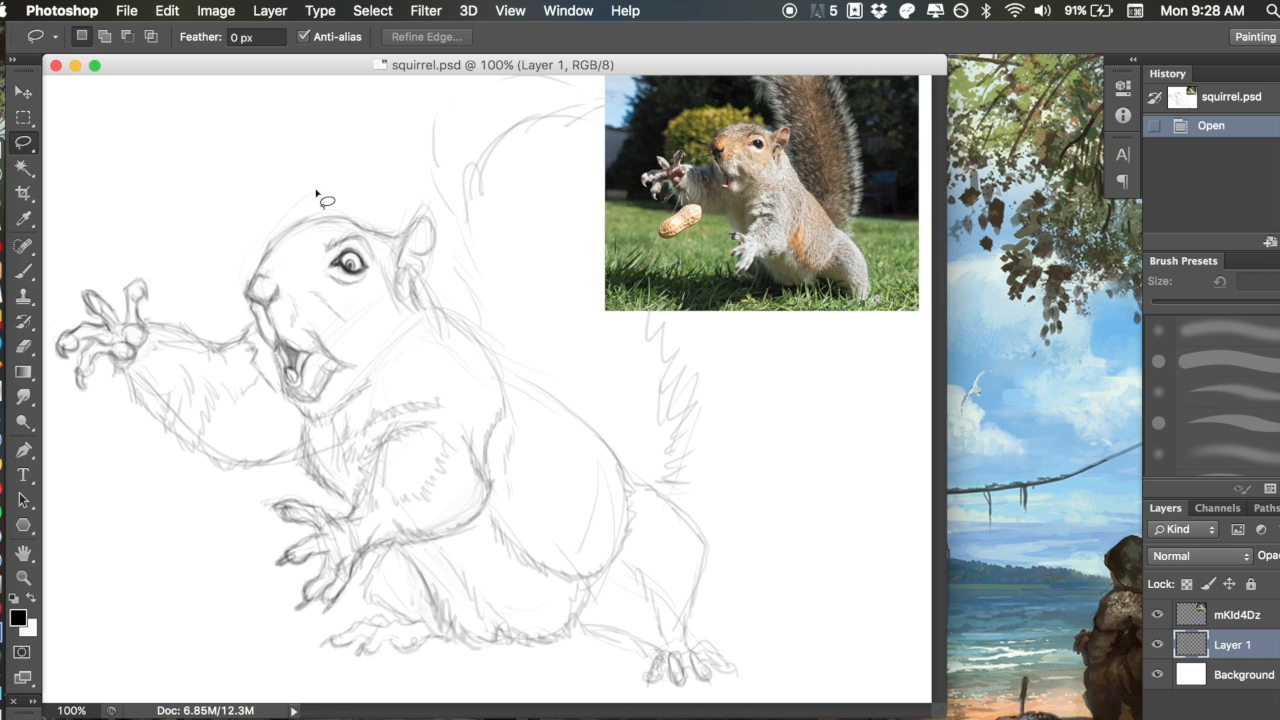
Lasso a freehand outline from the crown down past the nose, across the face to the ear and back over the top
left_click_drag(319, 184, 254, 259)
mouse_move(254, 271)
left_mouse_down()
mouse_move(292, 280)
mouse_move(345, 326)
mouse_move(368, 330)
mouse_move(383, 313)
left_mouse_up()
mouse_move(427, 293)
left_mouse_down()
mouse_move(449, 243)
mouse_move(437, 206)
mouse_move(380, 183)
mouse_move(310, 190)
left_mouse_up()
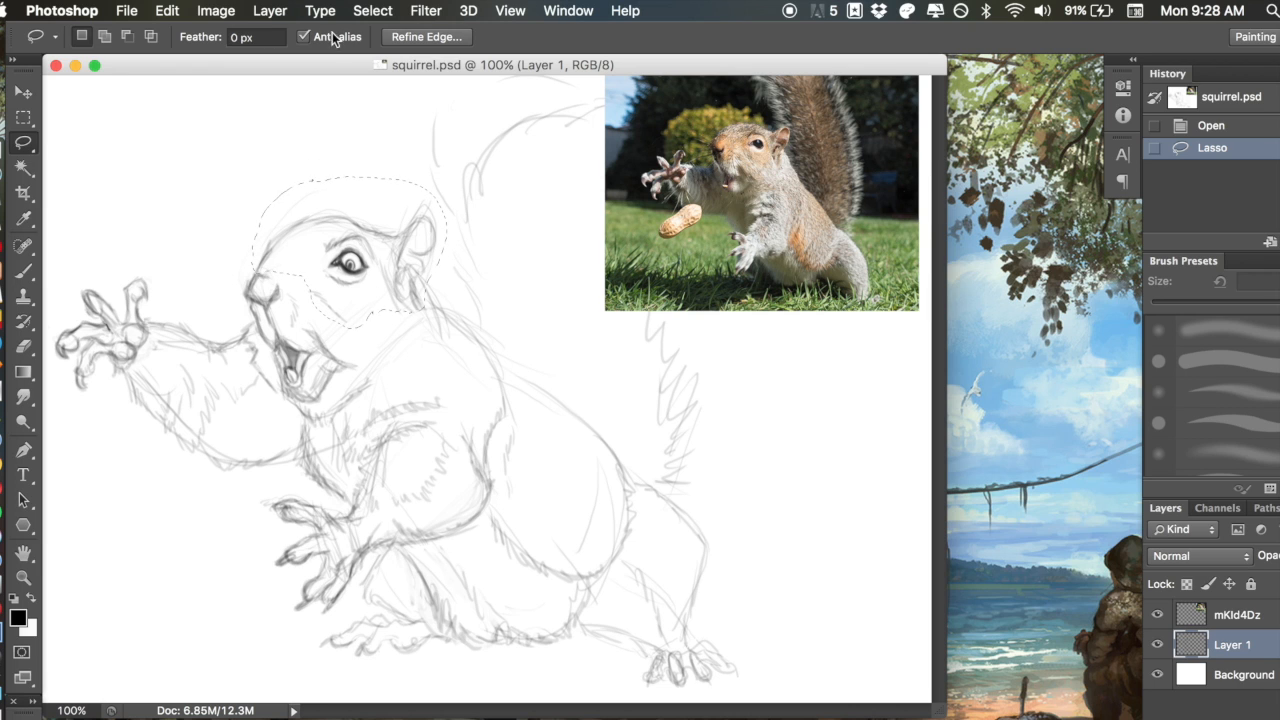
Start Edit > Free Transform on the head selection and nudge the pivot toward the crown
left_click(126, 10)
mouse_move(167, 11)
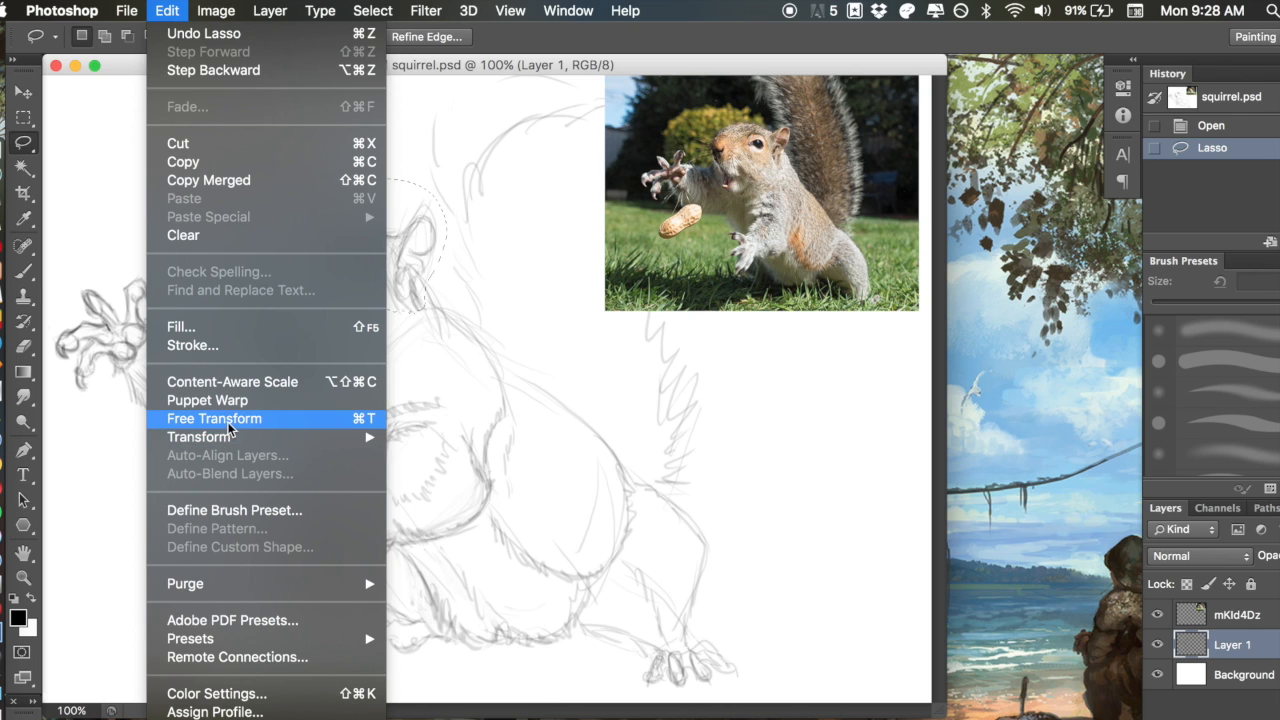
left_click(278, 420)
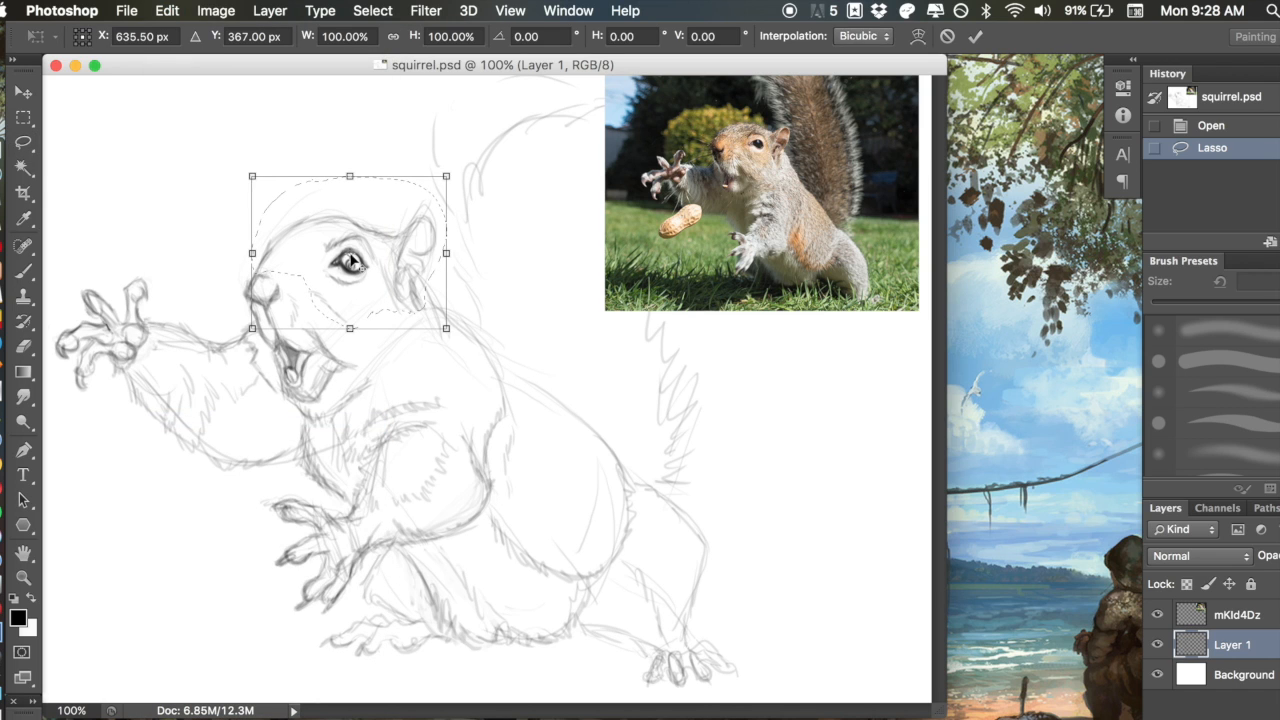
left_click_drag(351, 258, 370, 220)
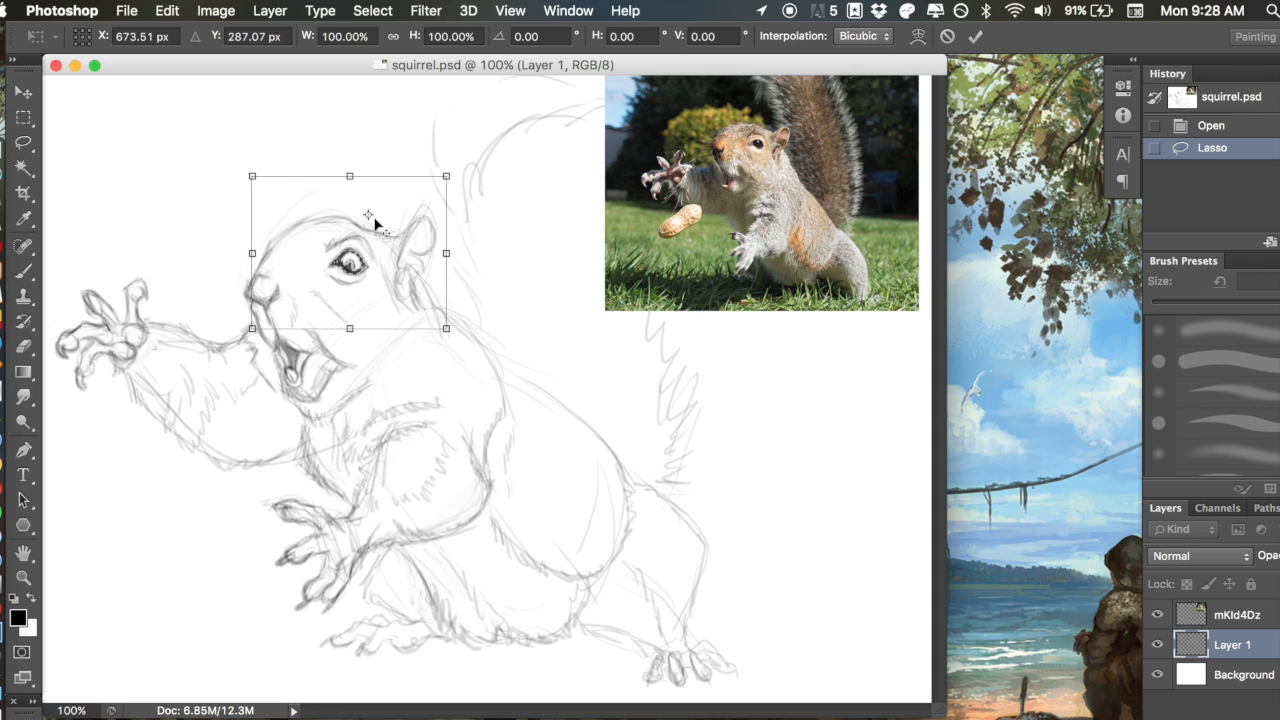
Move the transform reference point down past the eye and settle it precisely on the nose
mouse_move(369, 214)
left_mouse_down()
mouse_move(351, 261)
mouse_move(331, 236)
mouse_move(350, 263)
left_mouse_up()
left_click_drag(350, 261, 264, 285)
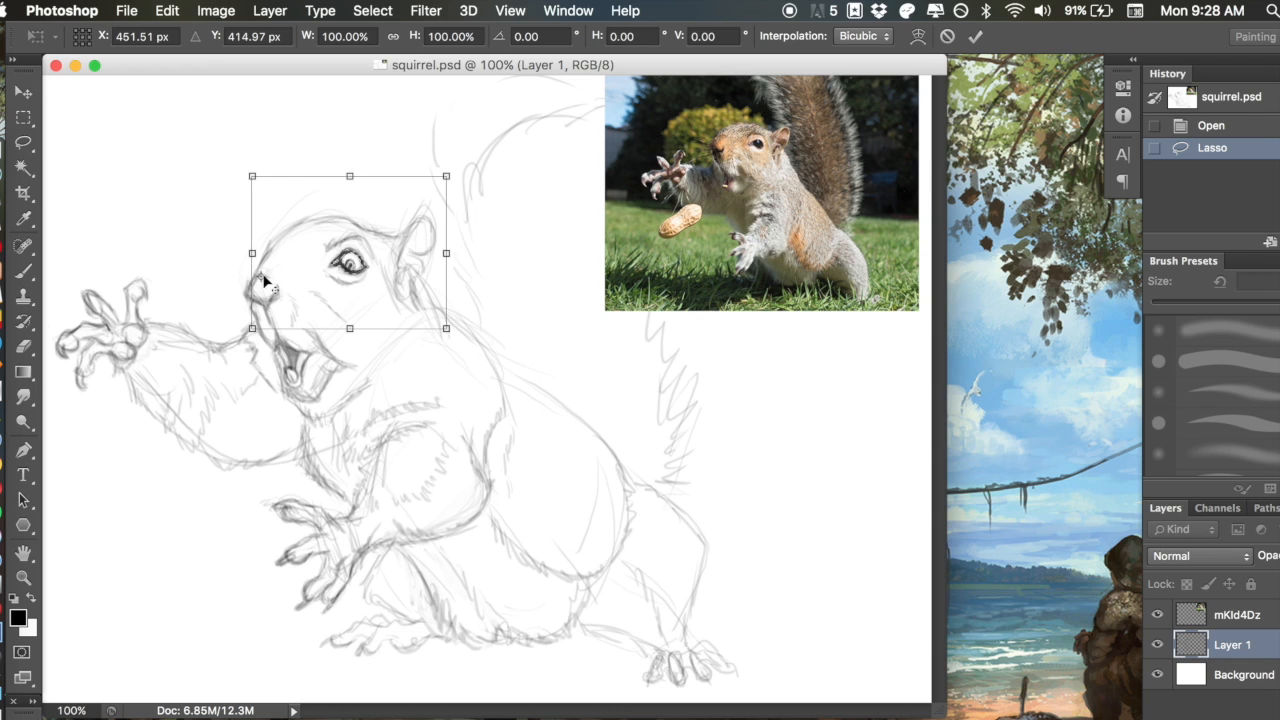
left_click_drag(264, 285, 259, 283)
Rotate the head clockwise around the nose to about 9.7° so the eye levels with the nose
left_click_drag(465, 150, 487, 165)
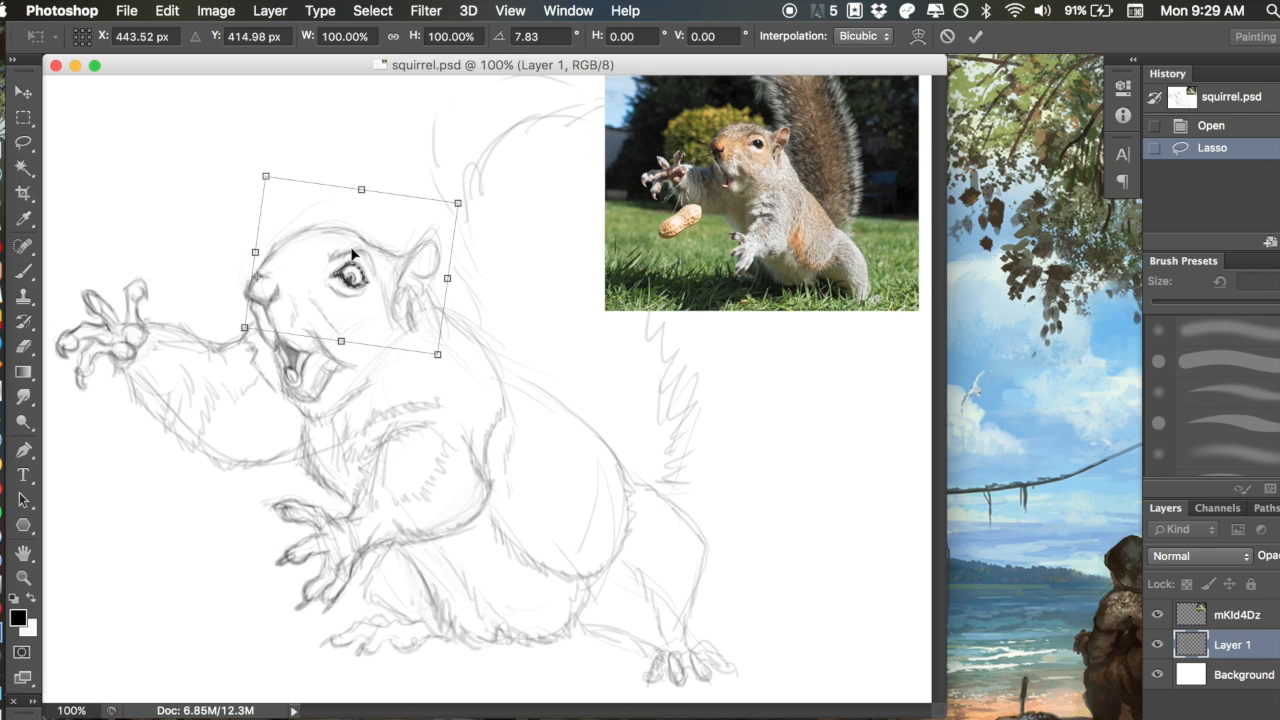
mouse_move(490, 196)
left_mouse_down()
mouse_move(493, 242)
mouse_move(494, 201)
left_mouse_up()
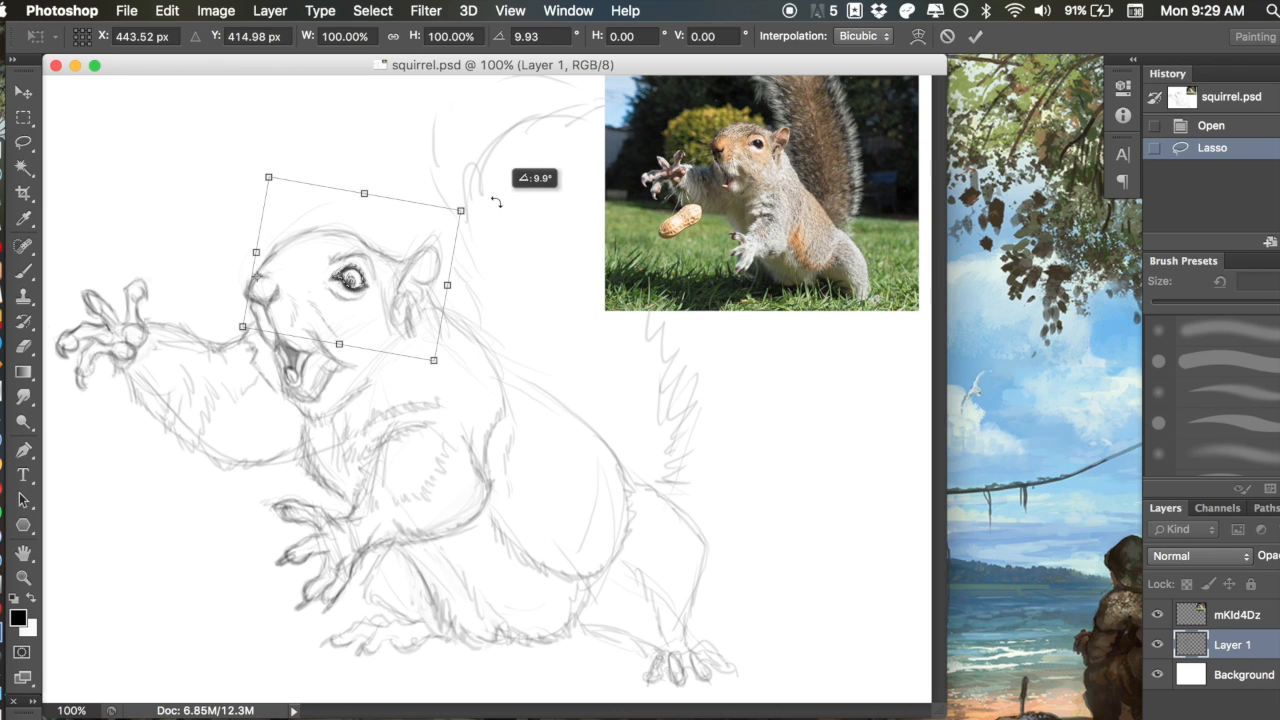
left_click_drag(494, 201, 495, 204)
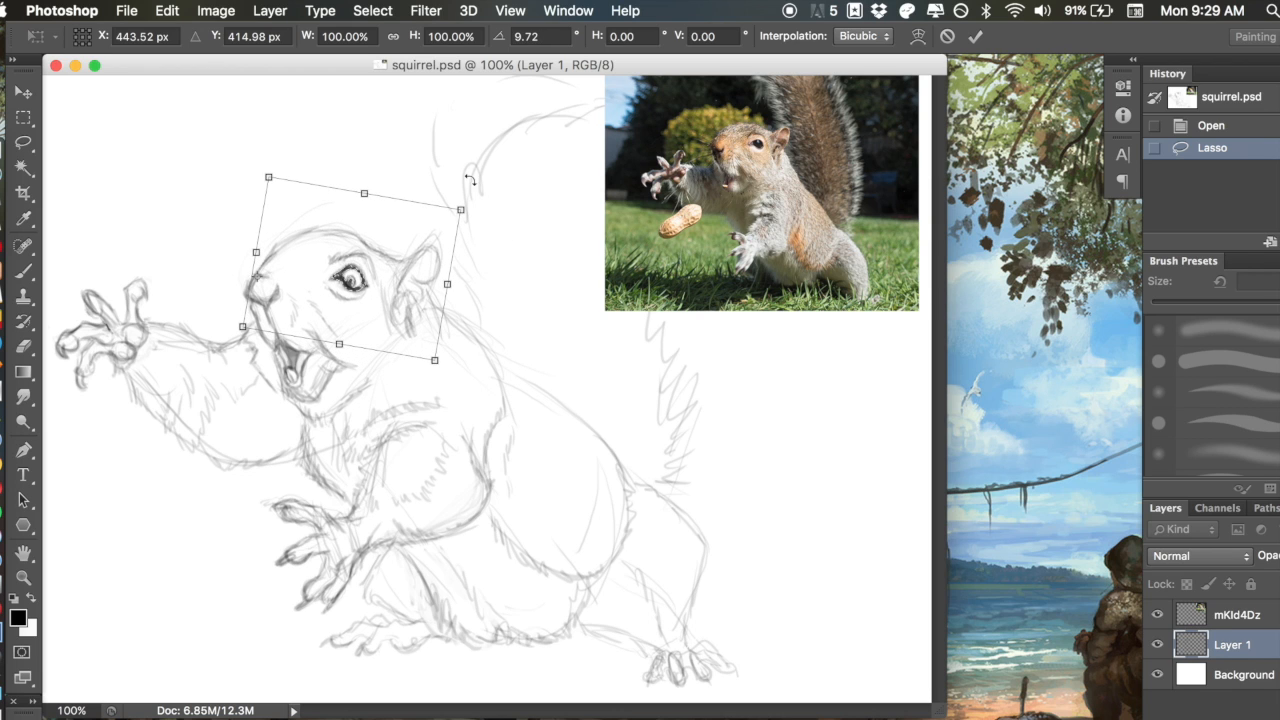
Commit the rotation, deselect with Cmd+D, and toggle History between Open and Deselect to compare before and after
key("Return")
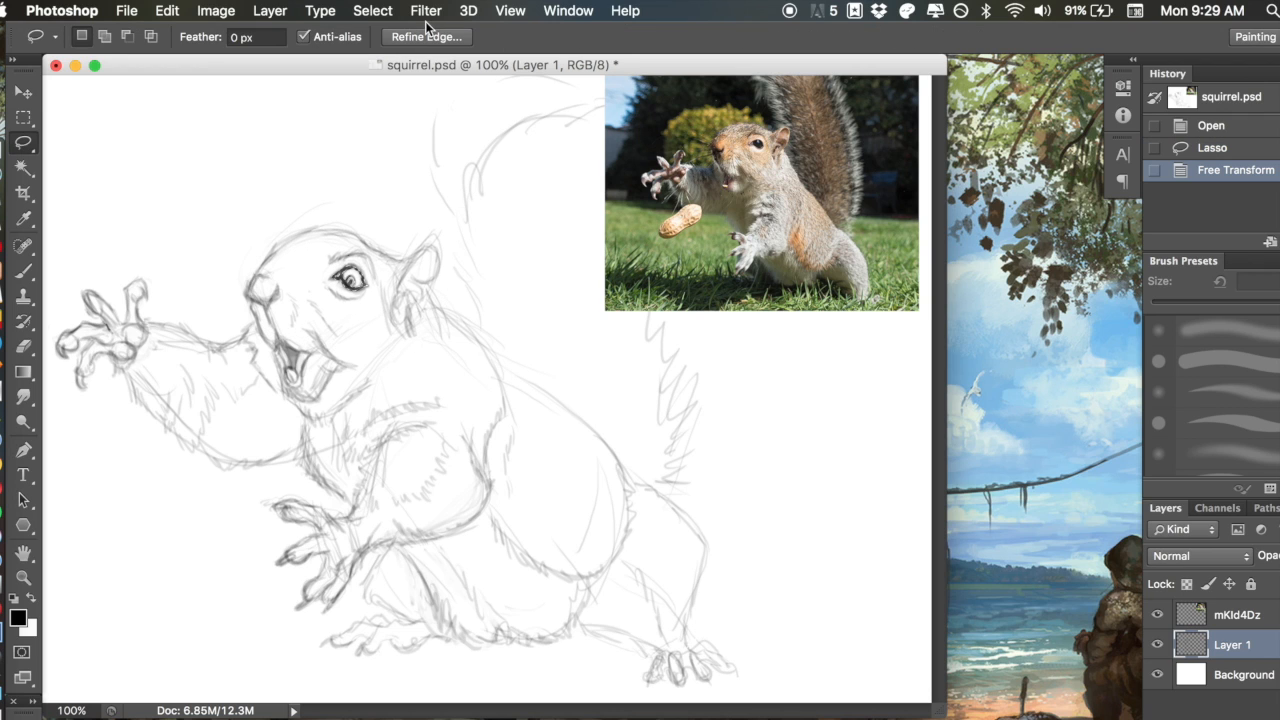
key("super+d")
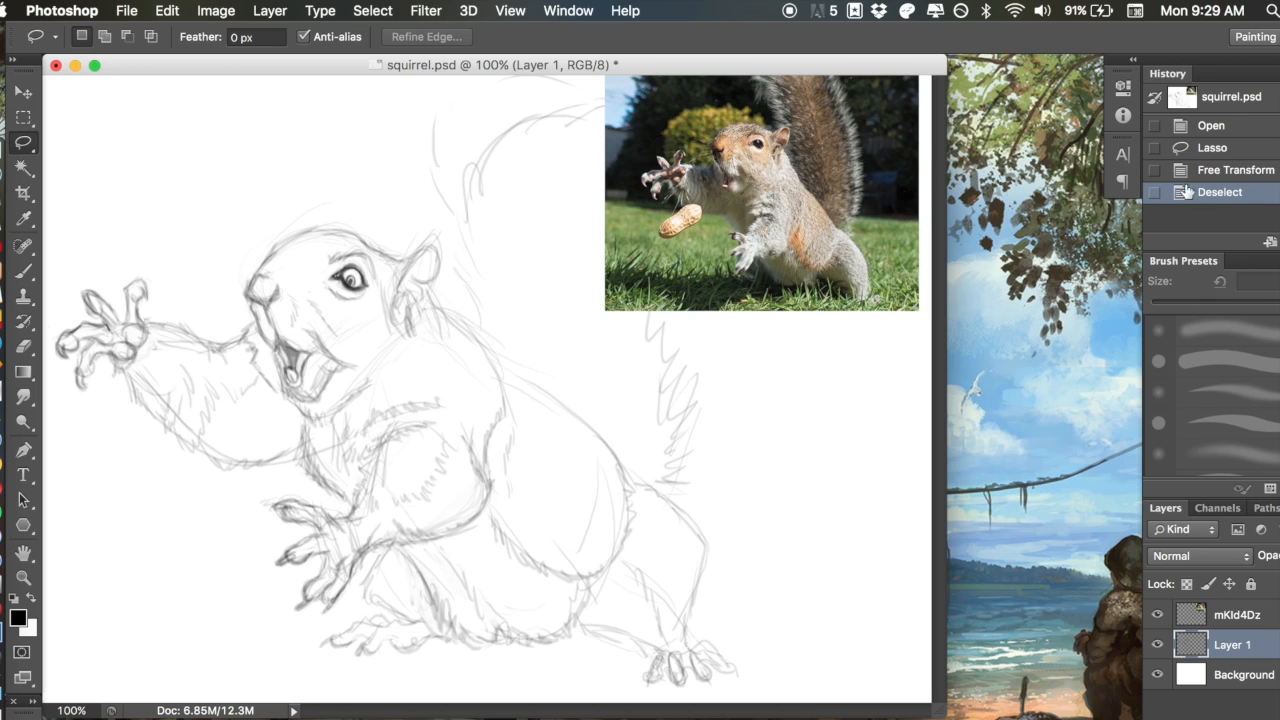
left_click(1240, 131)
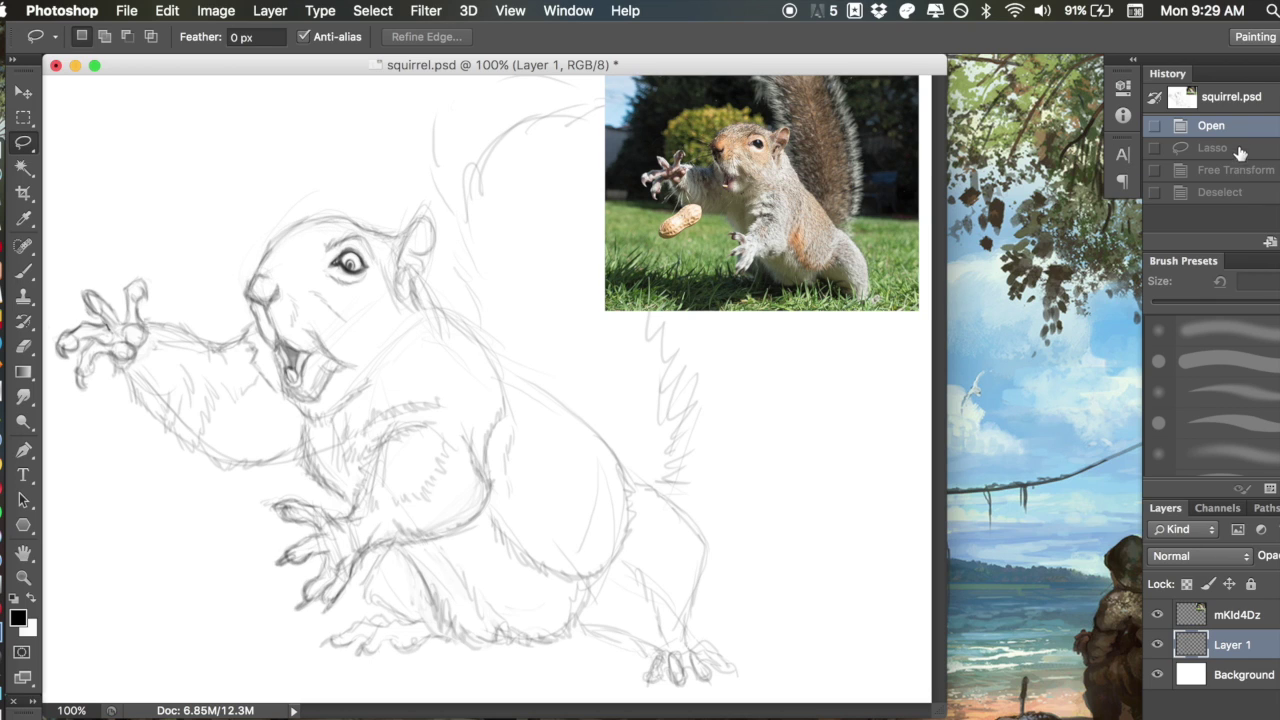
left_click(1230, 198)
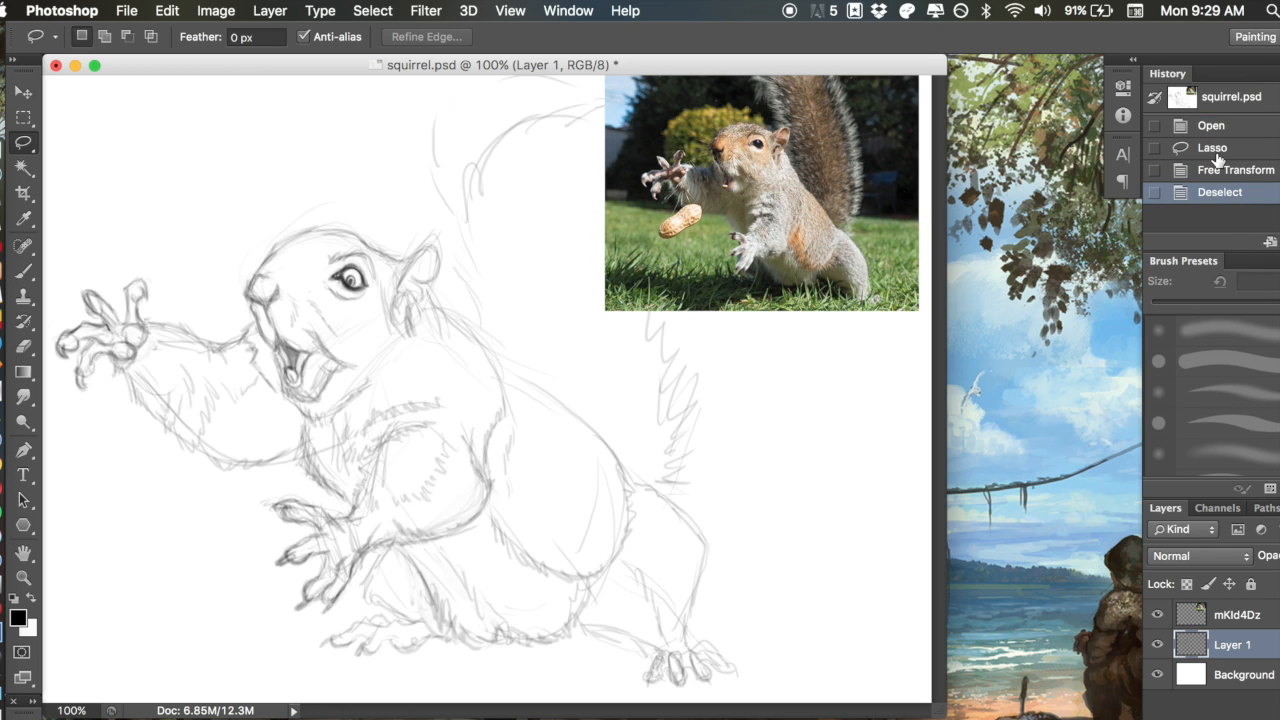